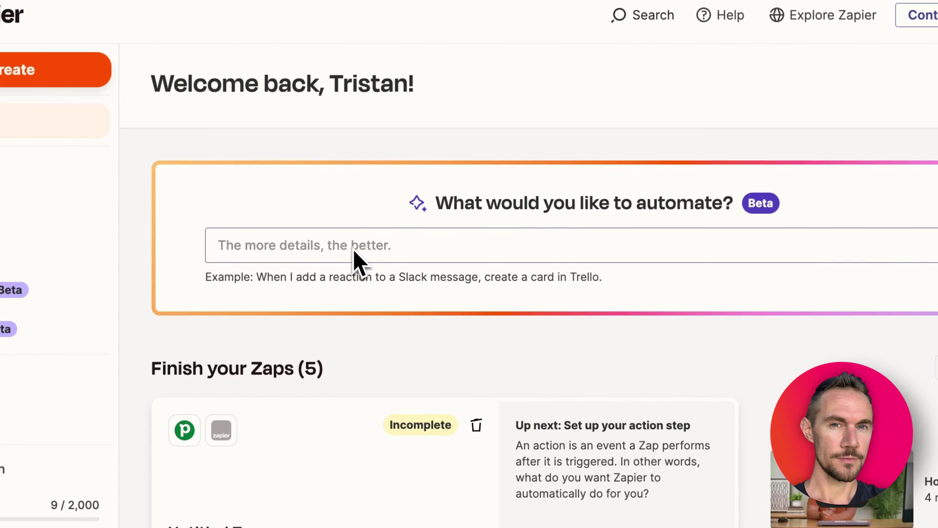
Ask Zapier's AI to draft a Zap from 'New form submission in Jotform then add the contact to HubSpot'
click(329, 258)
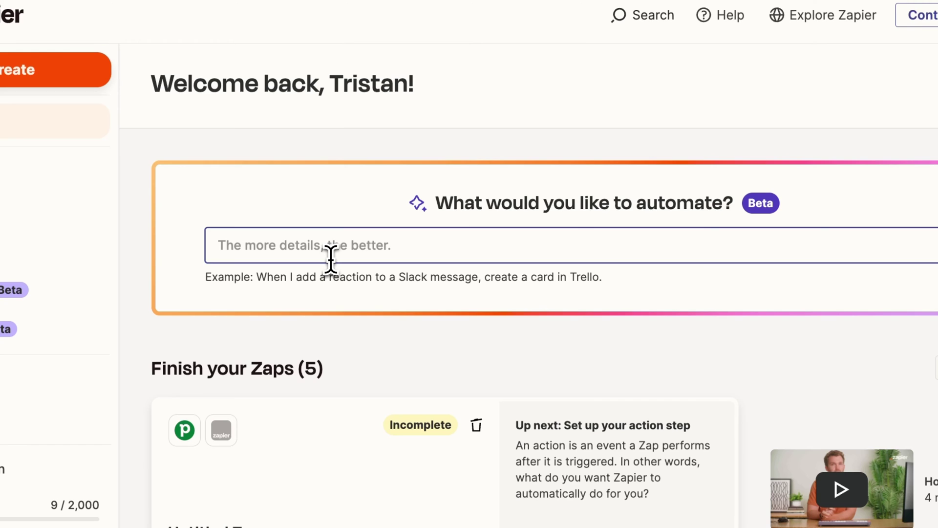
text(New form submission in Jotform then add the contact to HubSpot)
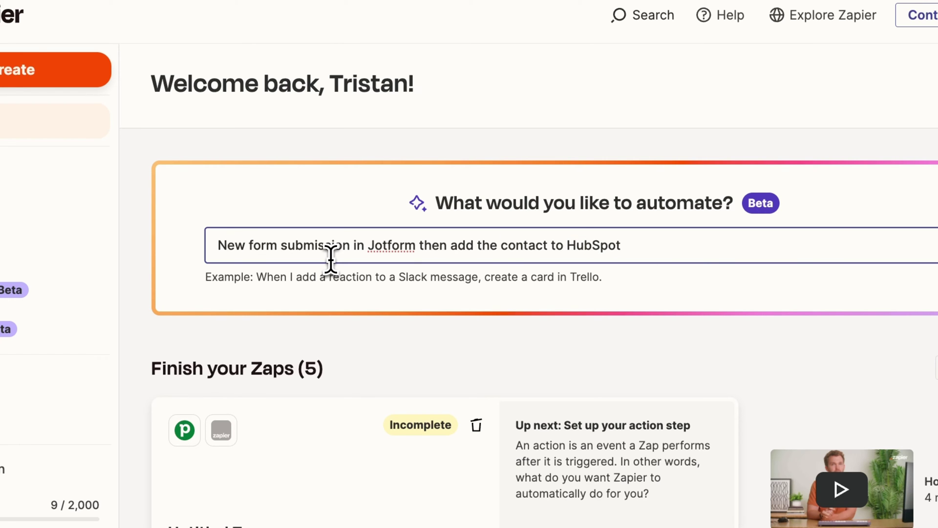
key(Return)
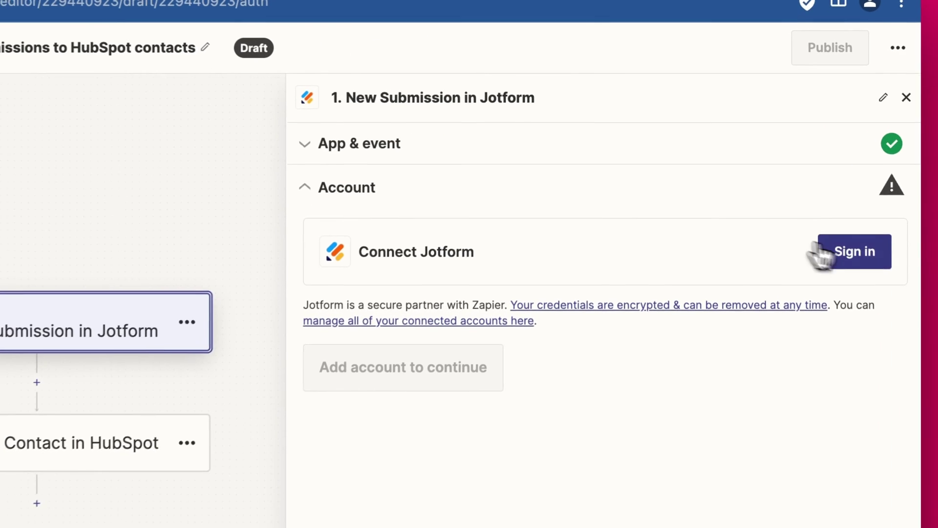
Add a Jotform connection from connected accounts, allow access and log in with saved credentials
click(843, 255)
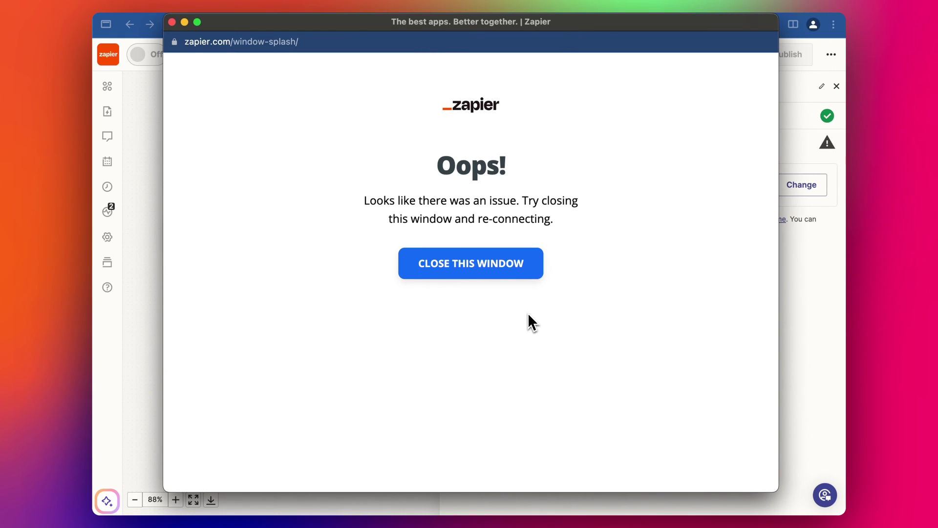
click(491, 275)
click(504, 230)
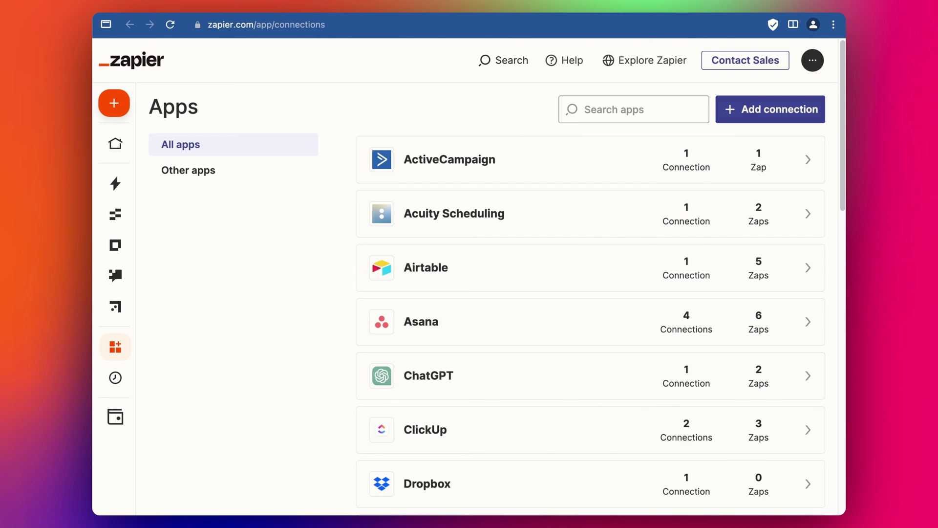
click(762, 115)
text(jo)
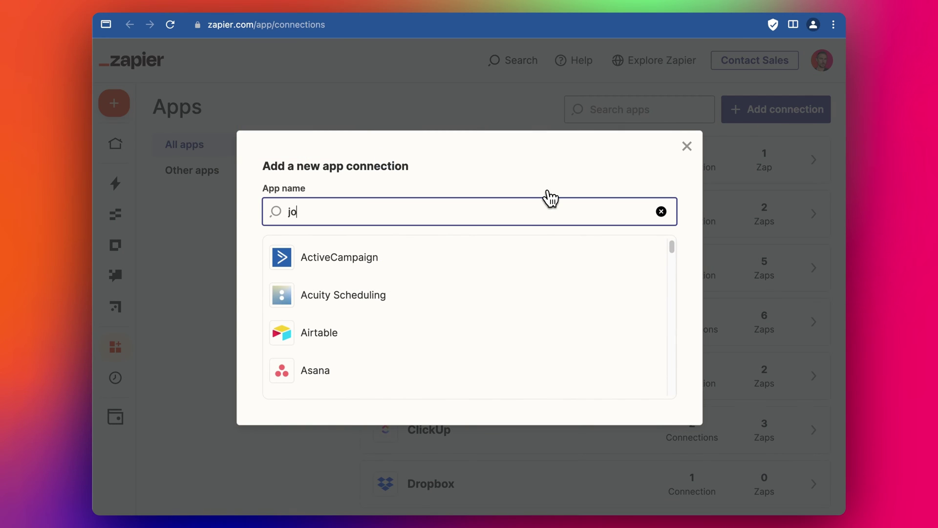
text(tform)
click(392, 290)
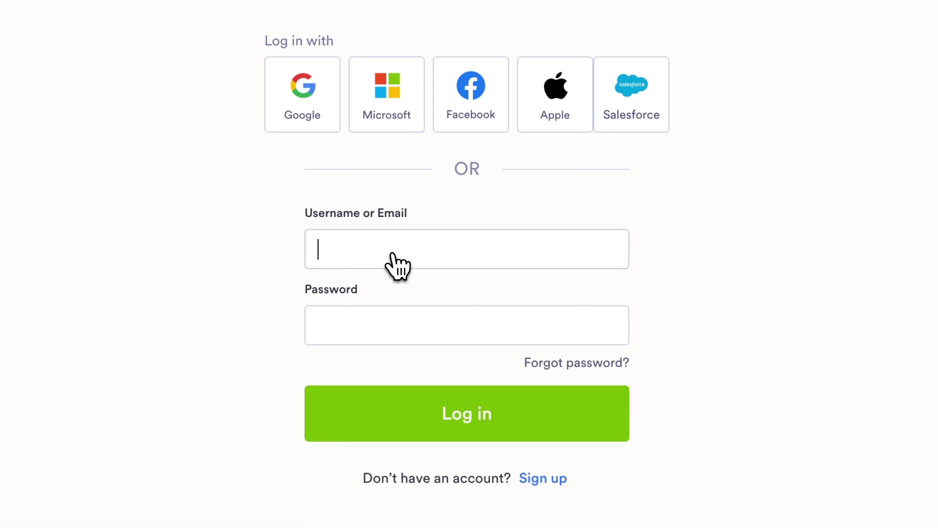
click(423, 266)
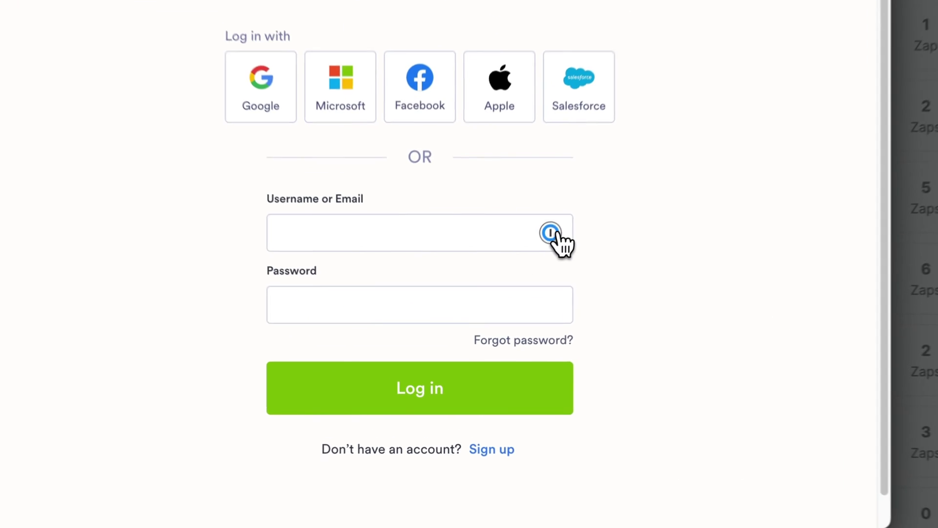
click(515, 292)
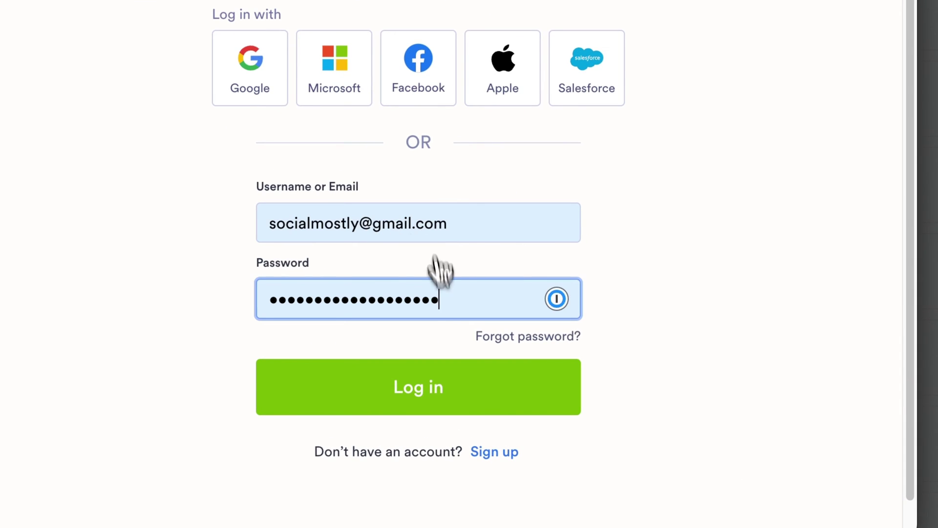
click(440, 386)
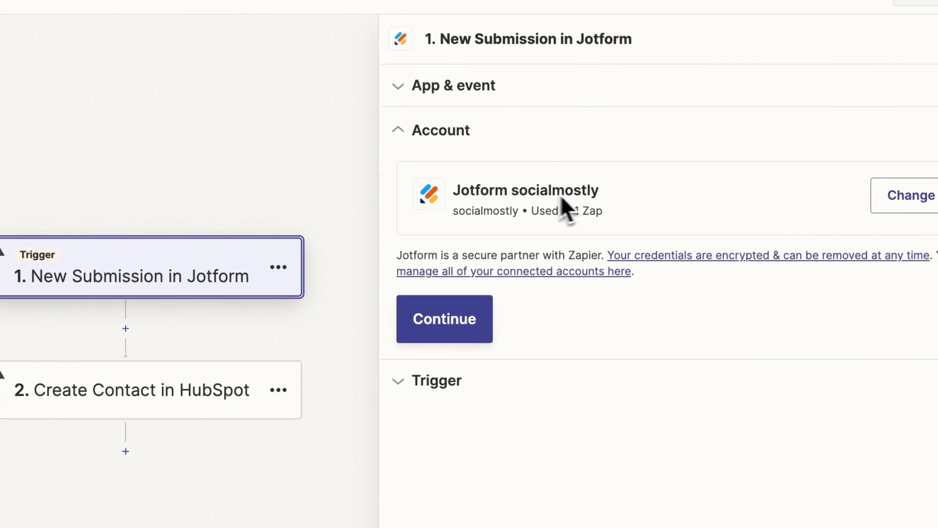
Set the trigger's form to Contact Form and run a test, which finds no submissions
click(445, 325)
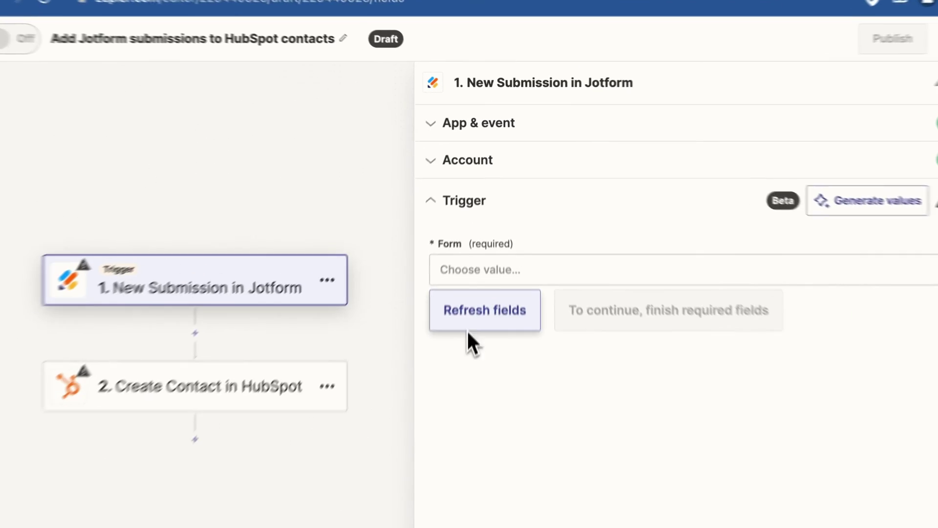
click(493, 226)
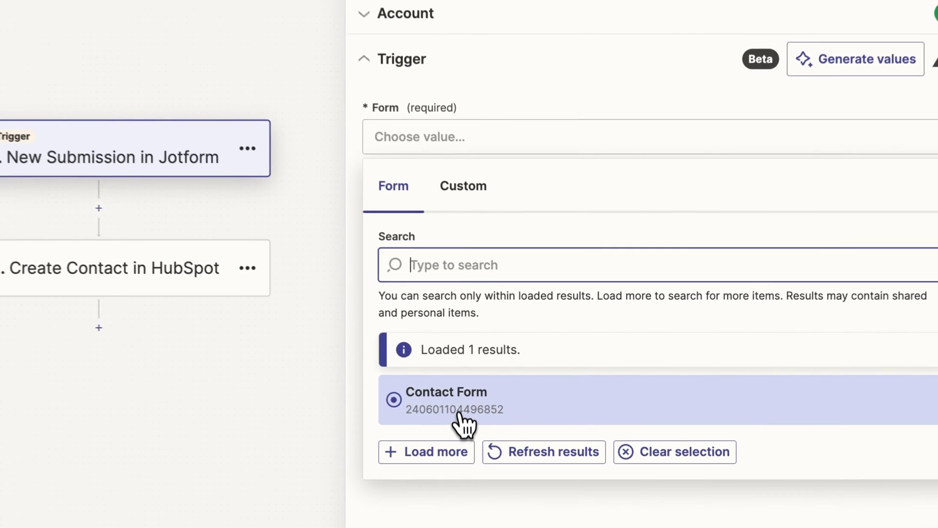
click(519, 406)
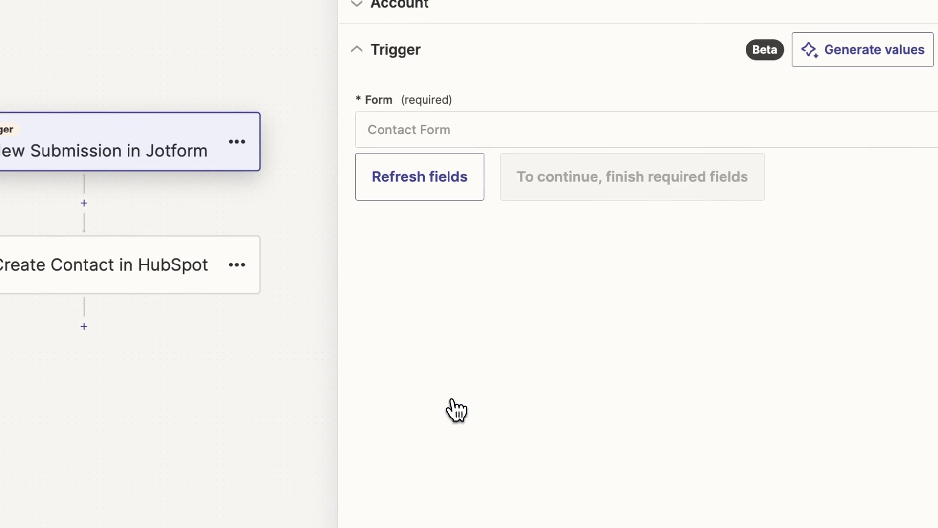
click(548, 176)
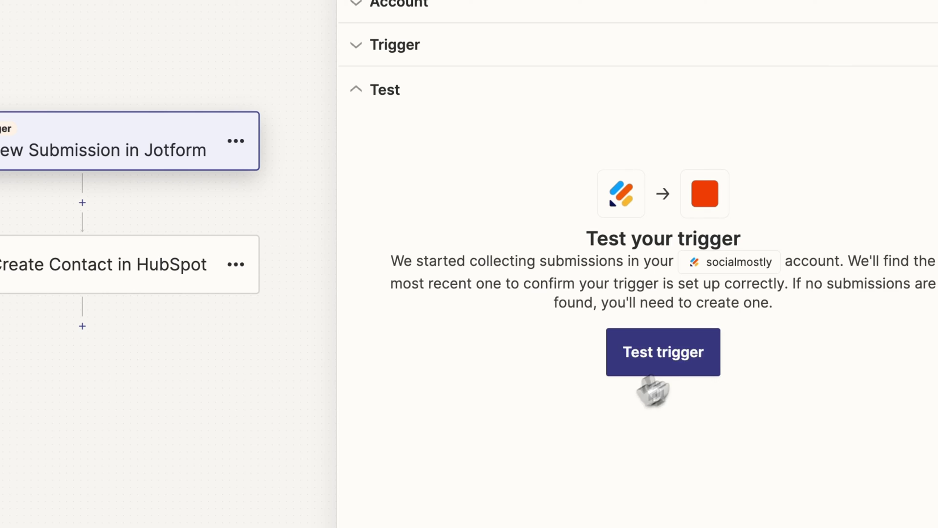
click(657, 369)
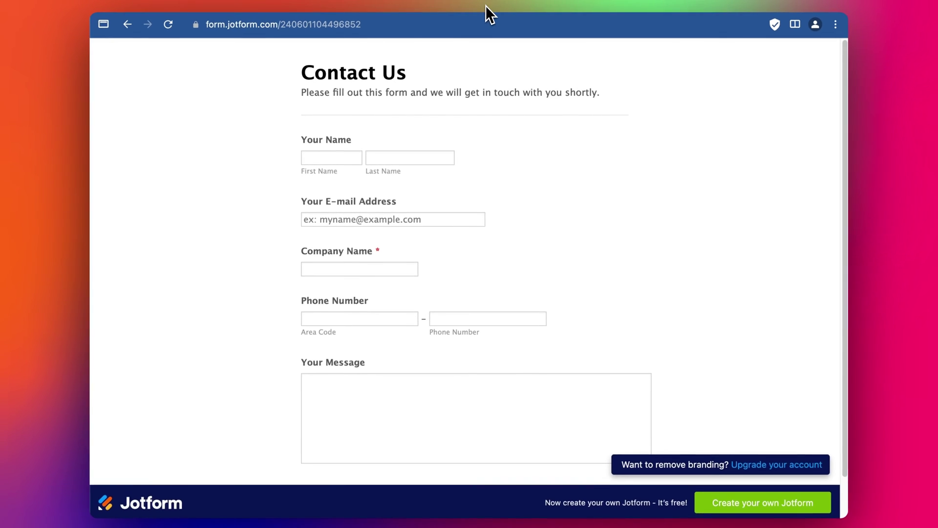
Copy the Contact Us form's direct link from Publish and open the live form
click(344, 161)
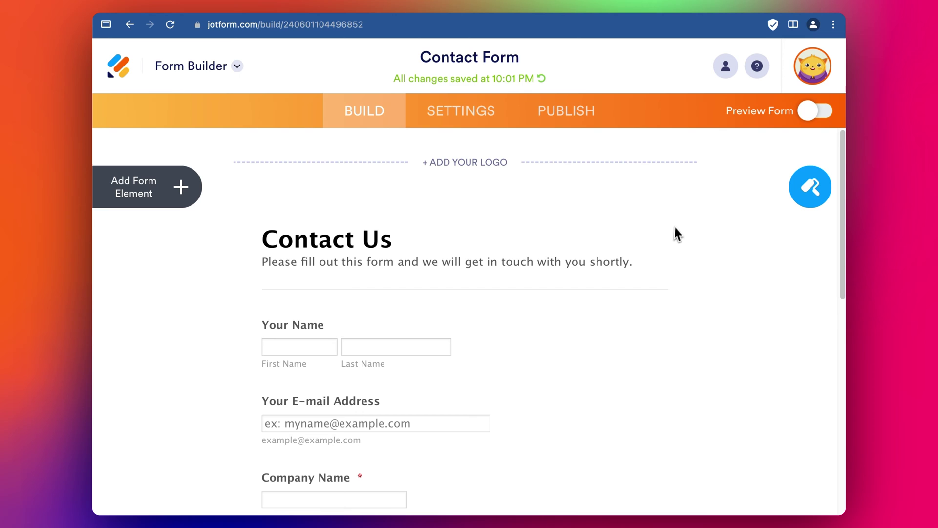
click(677, 234)
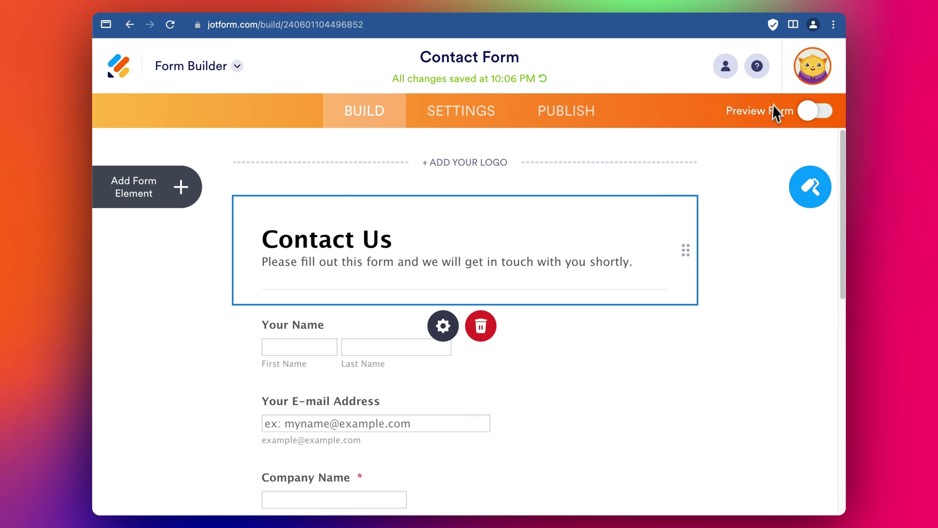
click(566, 110)
click(633, 316)
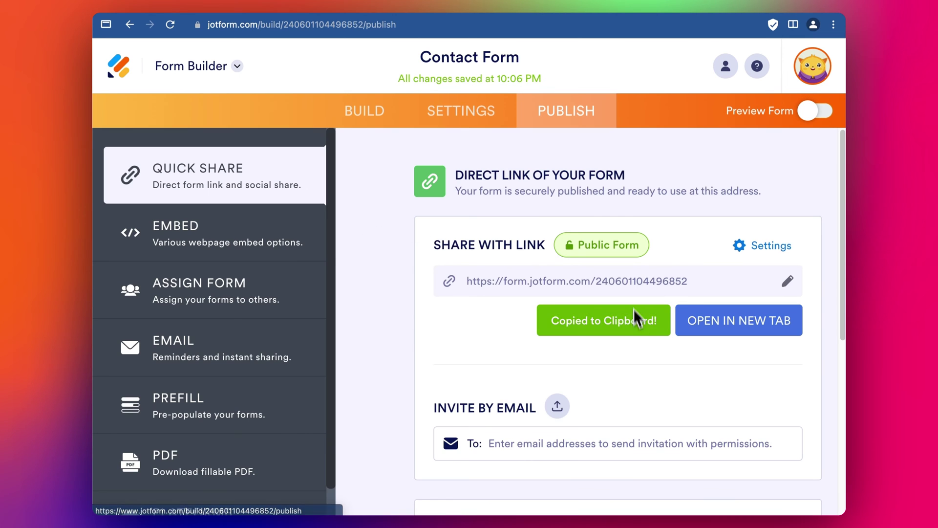
click(713, 319)
Fill the live form with a test name, company and phone number, then submit it
click(344, 157)
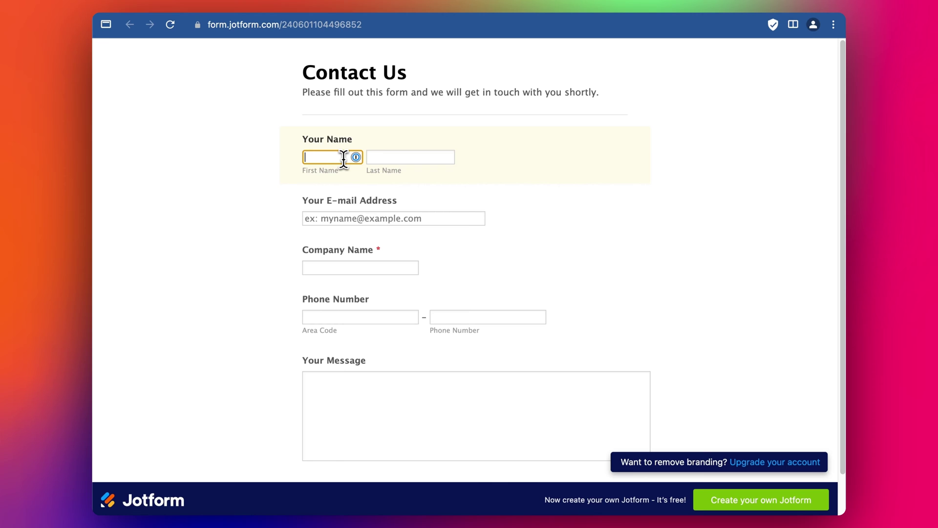
text(Joshson)
click(335, 218)
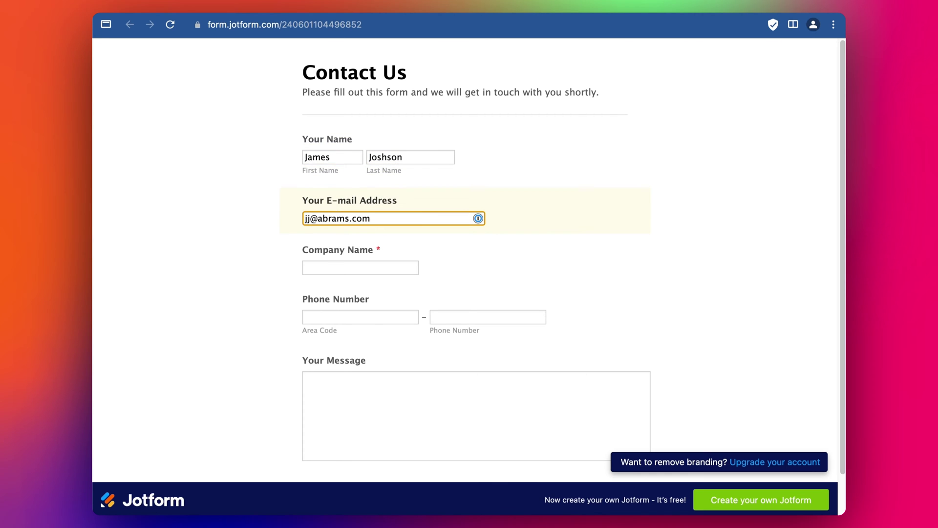
key(Tab)
text(Abrams)
click(375, 317)
scroll(360, 279, down, 2)
text(61)
key(Tab)
text(12341234)
key(Tab)
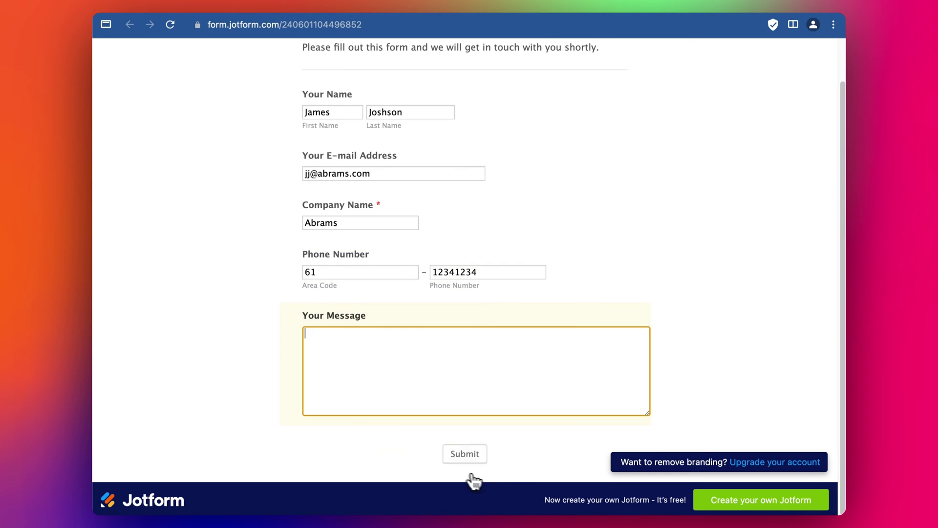
click(465, 454)
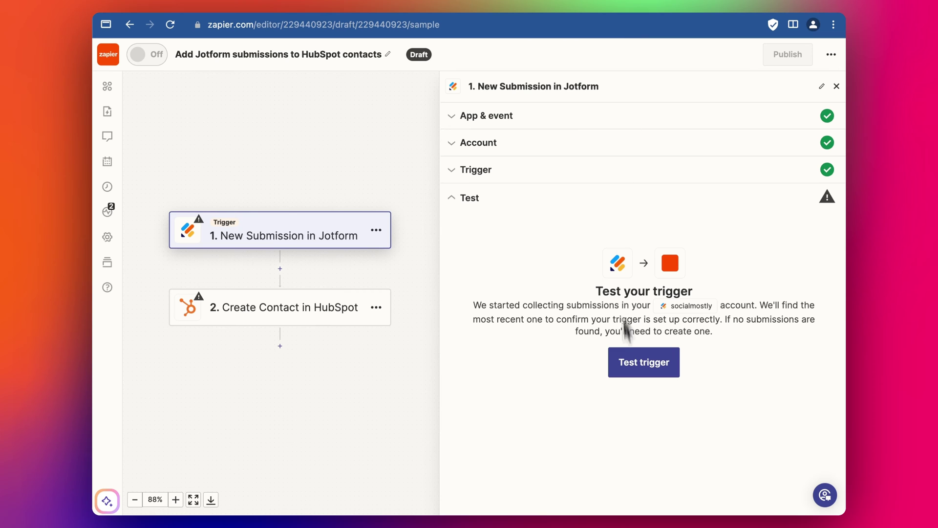
Retest the Jotform trigger to pick up the new submission as its test record
click(655, 369)
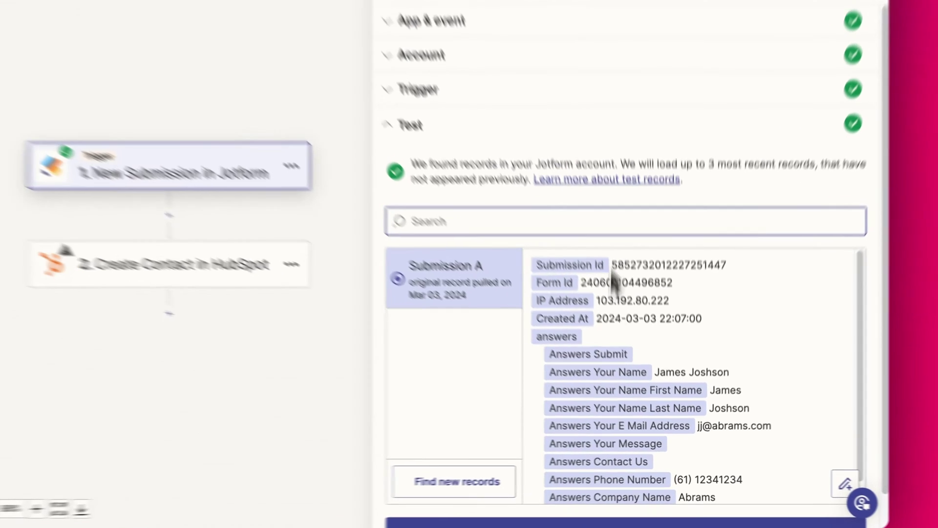
scroll(661, 443, down, 1)
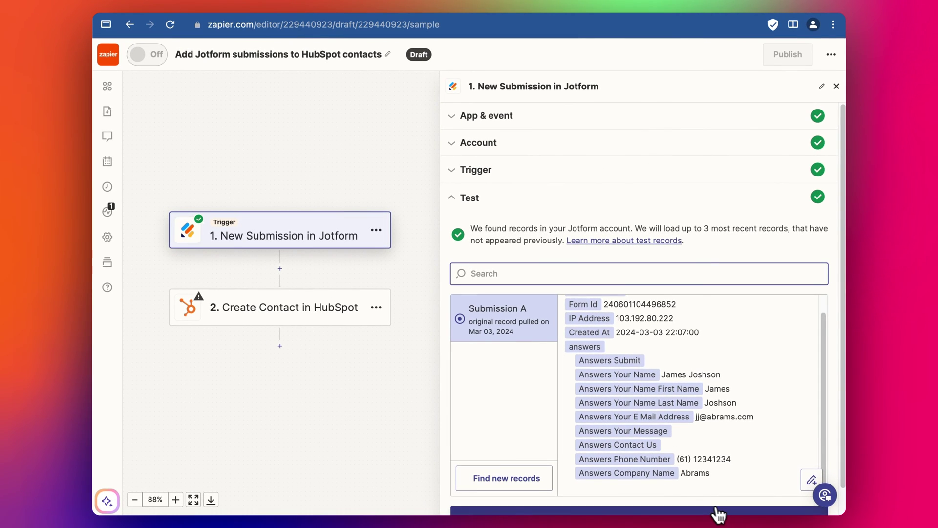
click(714, 512)
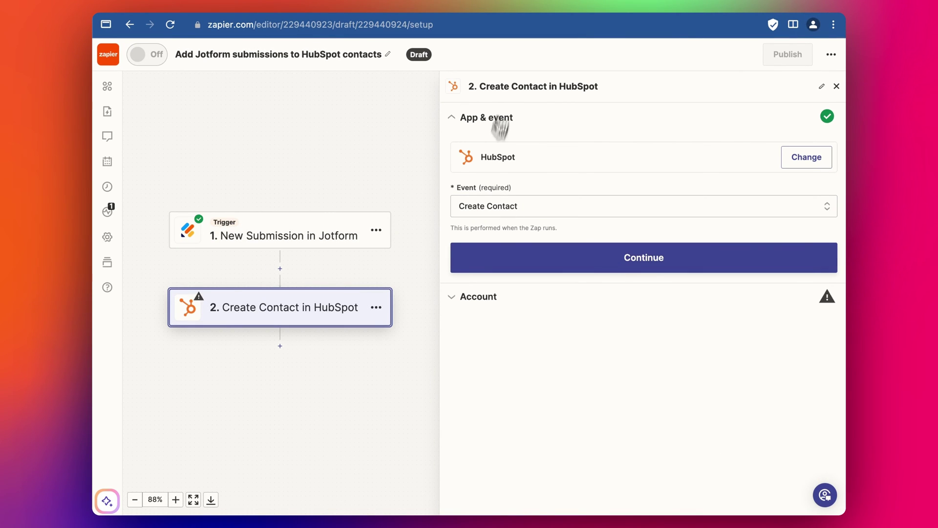
Set the HubSpot step's event to Create or Update Contact
click(587, 206)
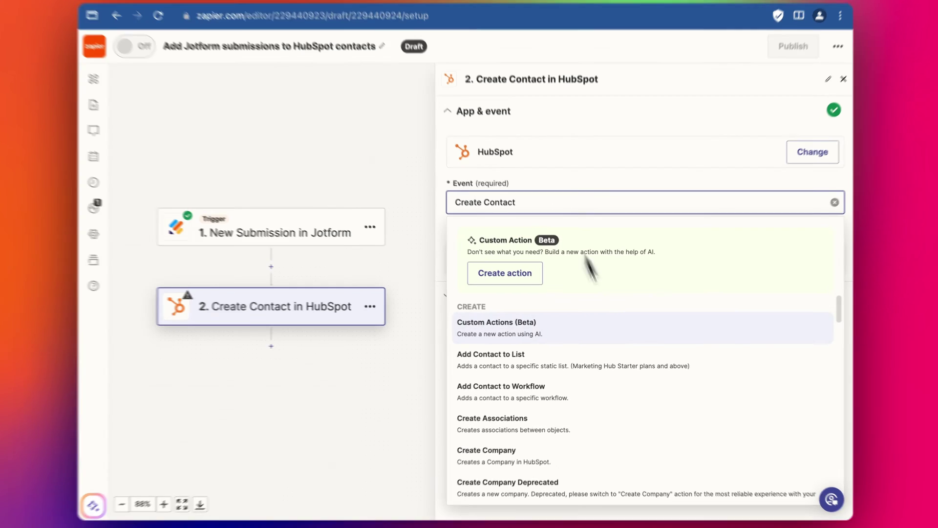
scroll(609, 359, down, 2)
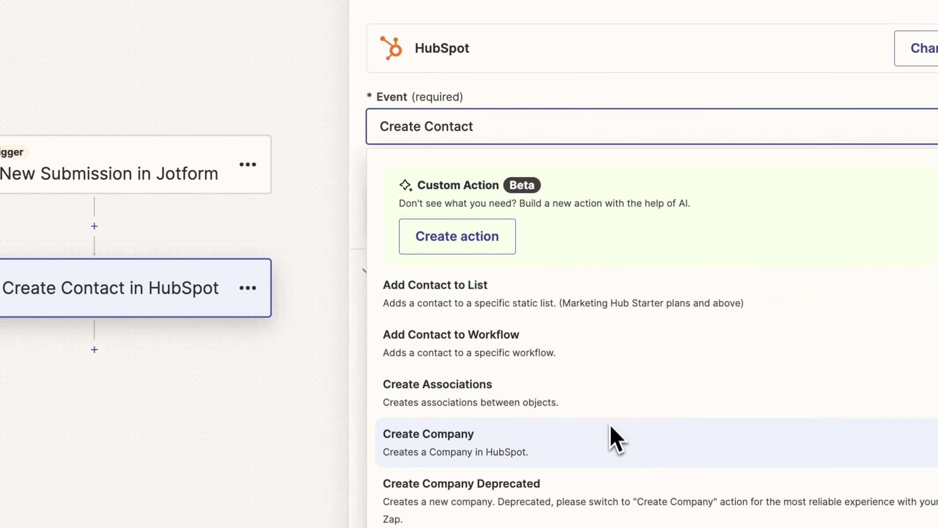
scroll(610, 424, down, 5)
scroll(610, 424, down, 5)
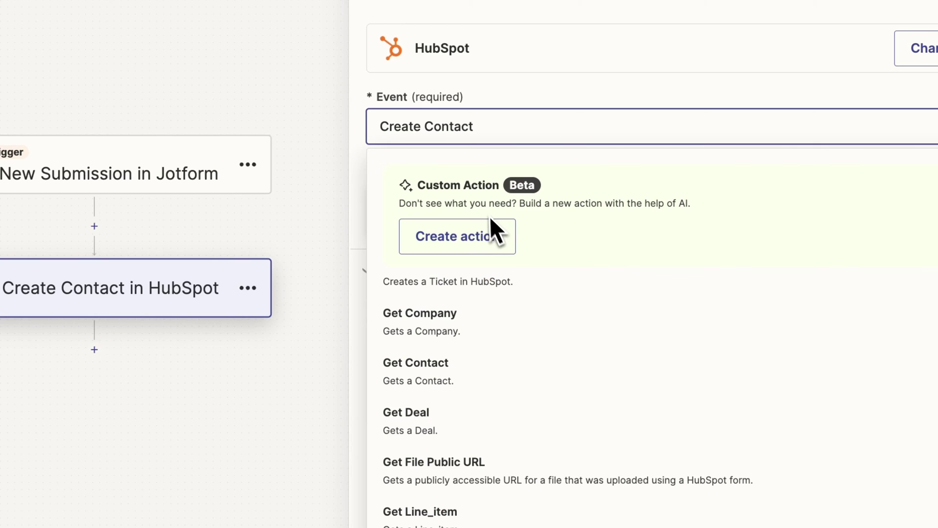
triple_click(452, 126)
text(contact)
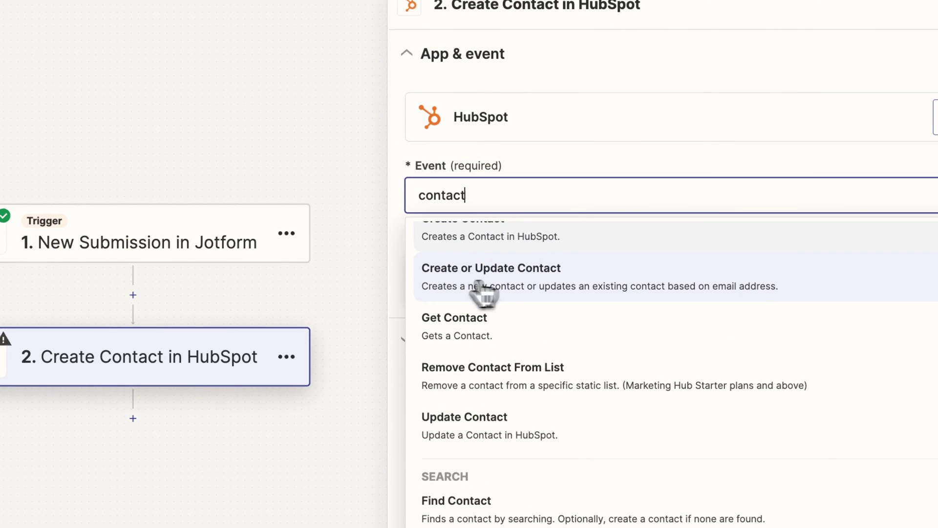
scroll(482, 292, up, 1)
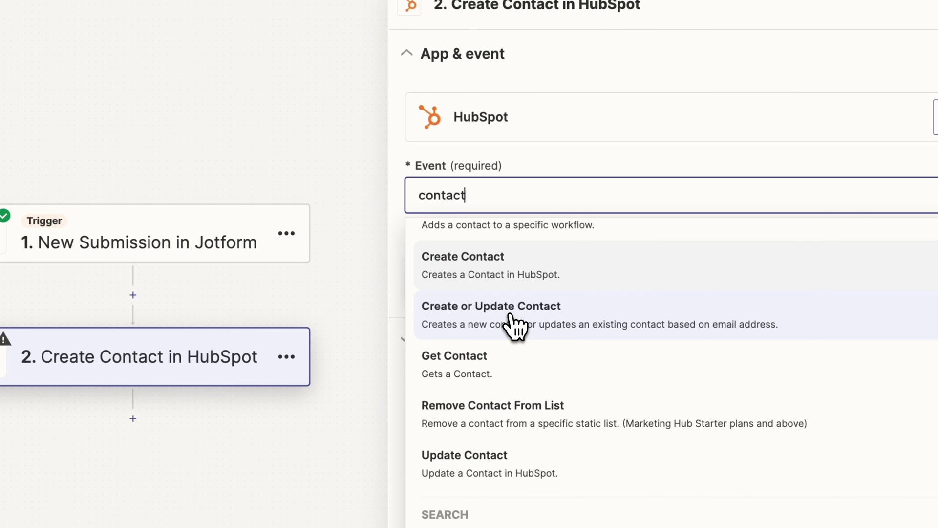
click(511, 317)
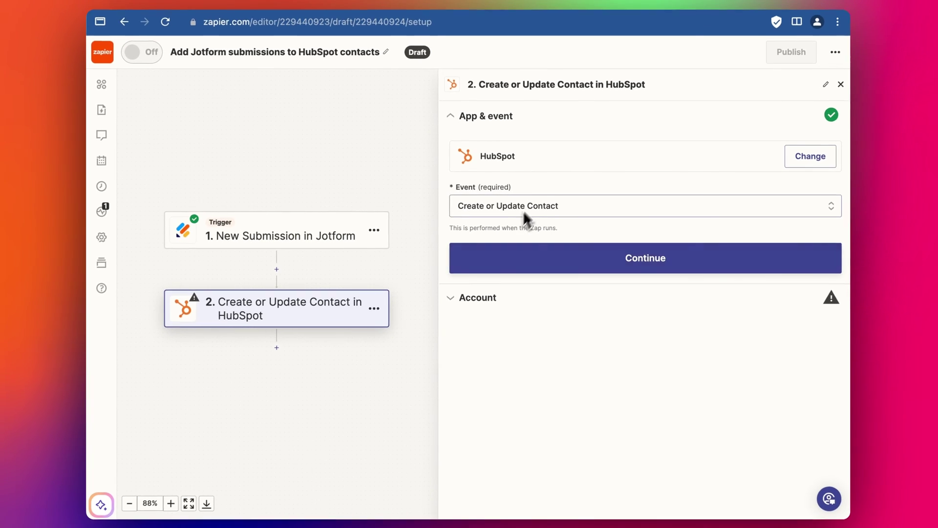
Connect a HubSpot account to the Create or Update Contact step
click(594, 252)
click(800, 186)
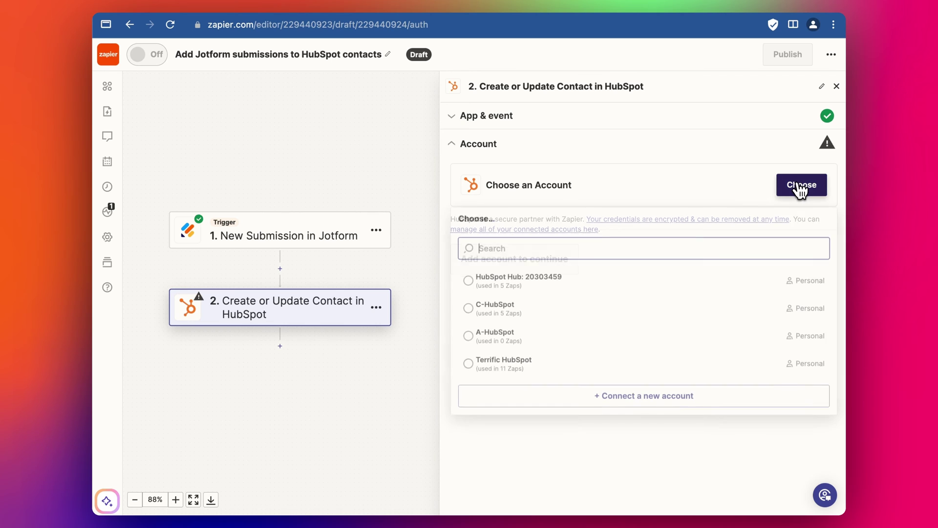
click(557, 283)
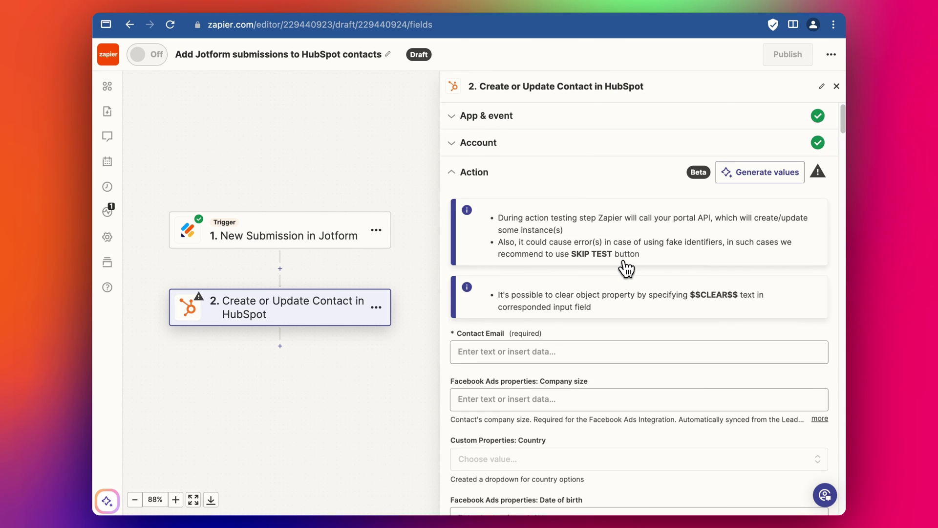
Map the Jotform email answer into the Contact Email field
click(508, 318)
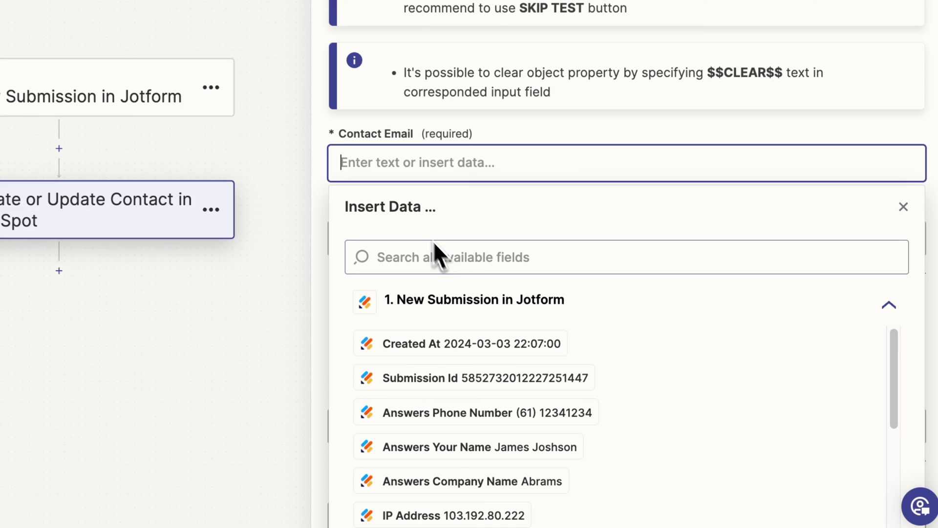
scroll(530, 460, down, 2)
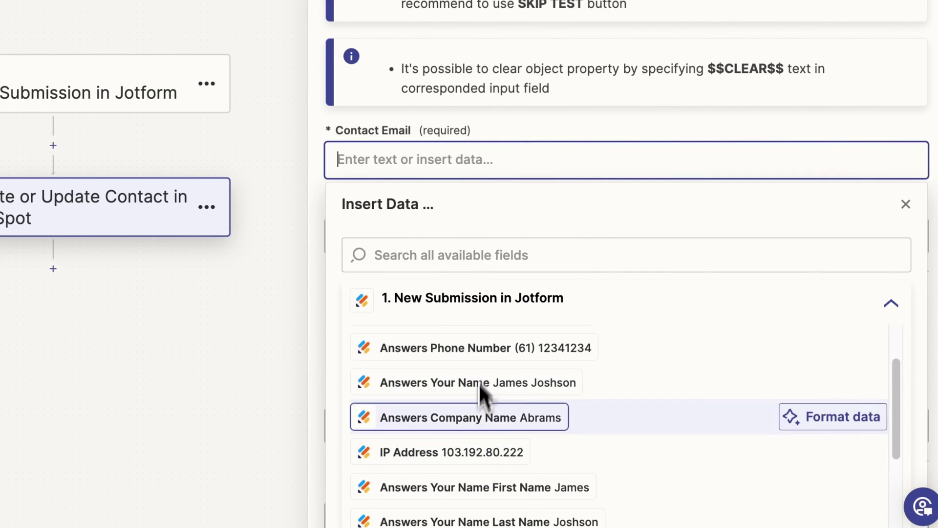
scroll(479, 435, down, 4)
click(405, 257)
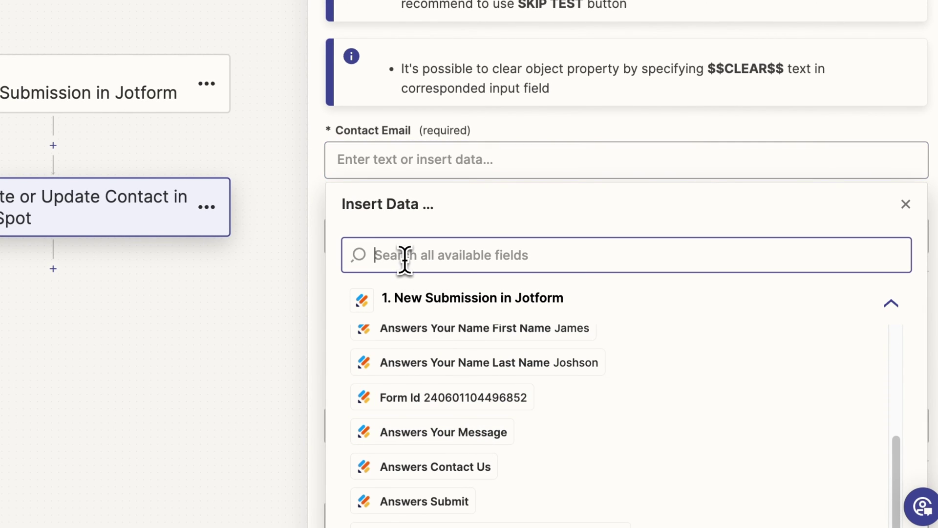
text(email)
click(447, 342)
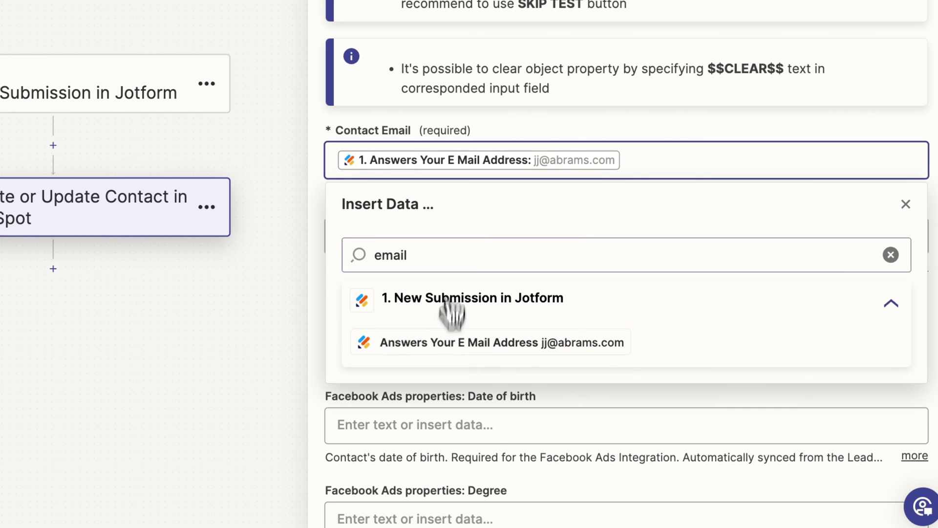
key(Escape)
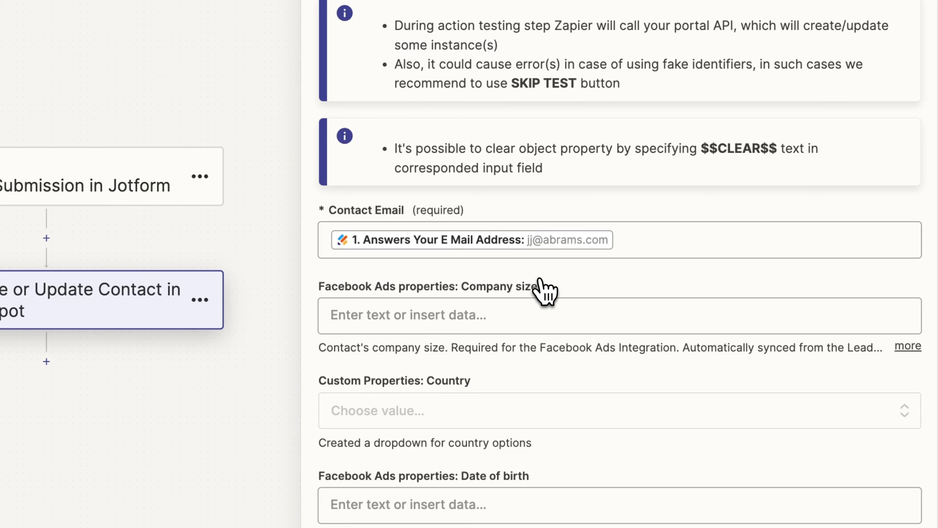
Map the Jotform first name answer into the First Name field
key(ctrl+f)
text(fir)
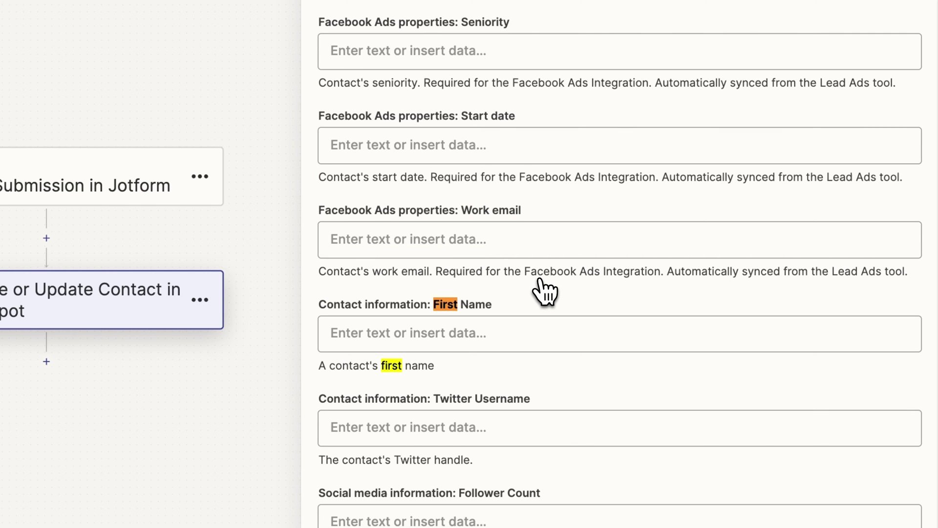
click(420, 333)
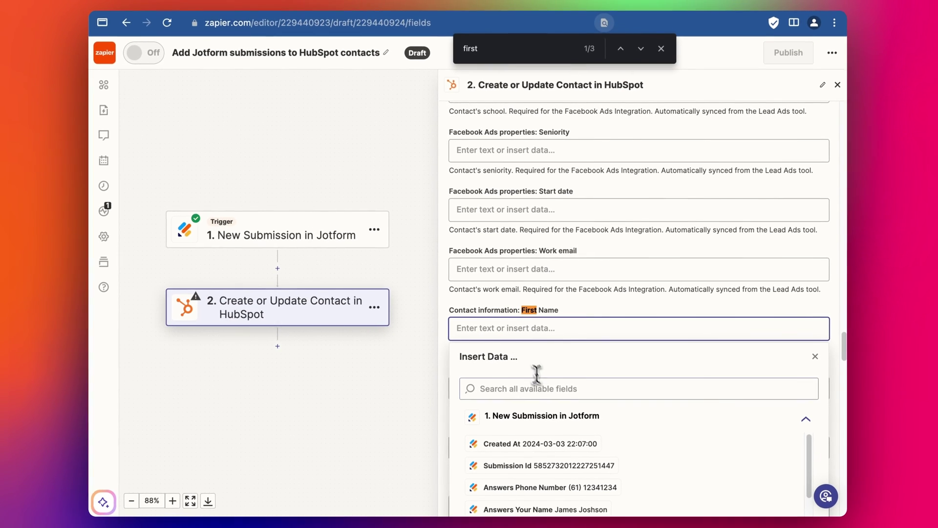
click(543, 387)
text(first)
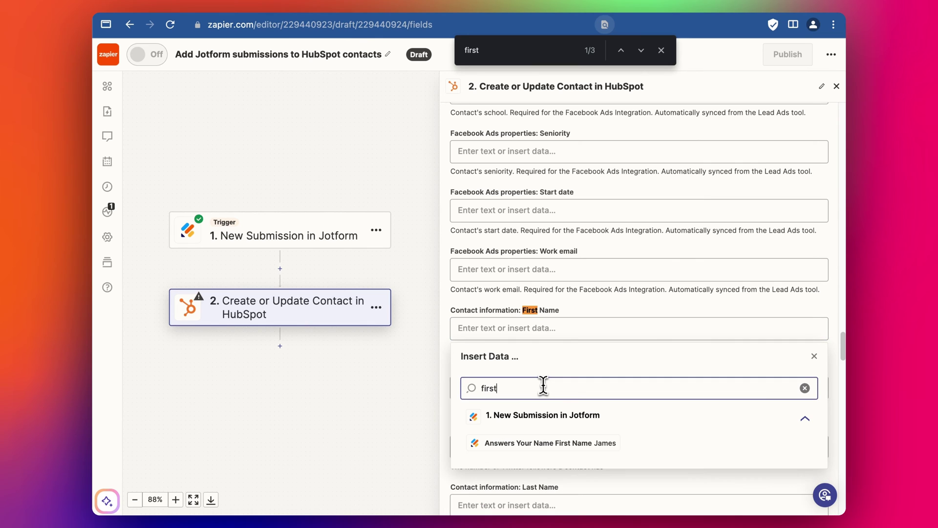
click(550, 442)
Map the Jotform last name answer into the Last Name field
double_click(494, 52)
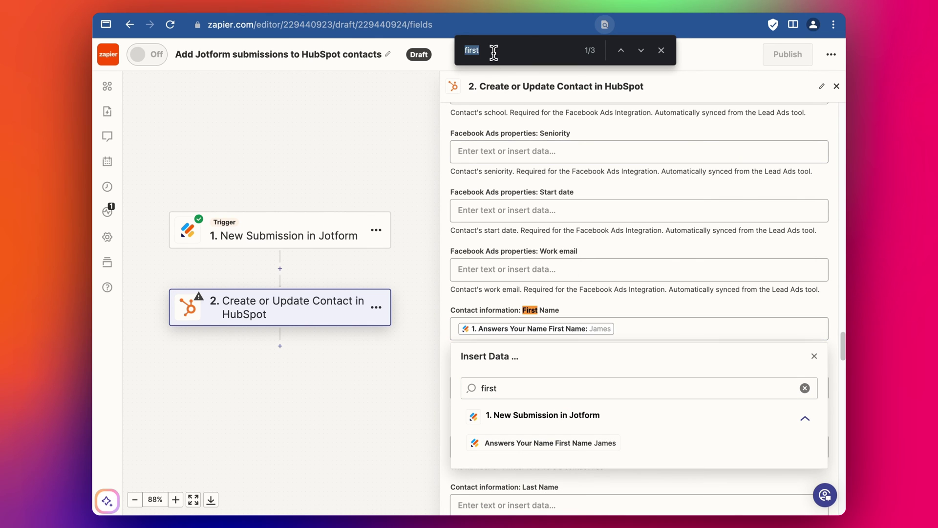
text(last n)
click(528, 255)
click(528, 312)
text(last nm)
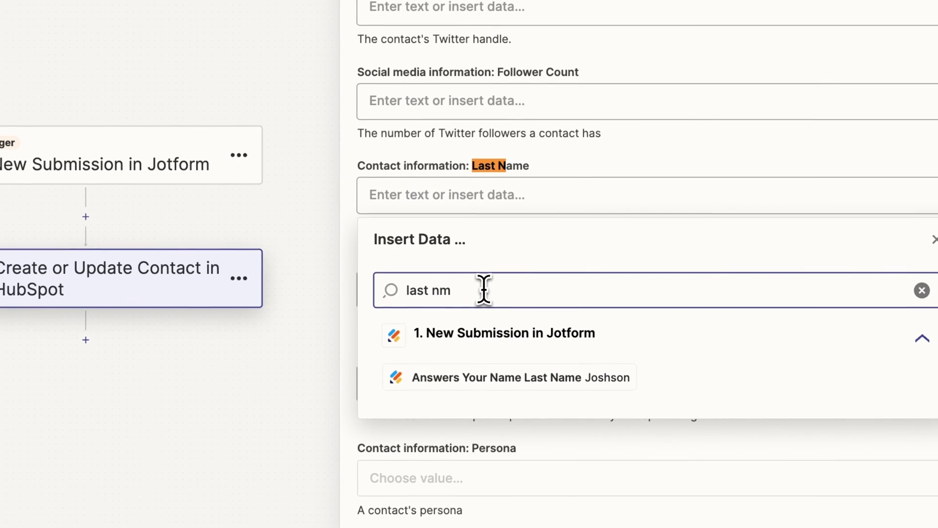
key(BackSpace)
click(523, 377)
click(627, 154)
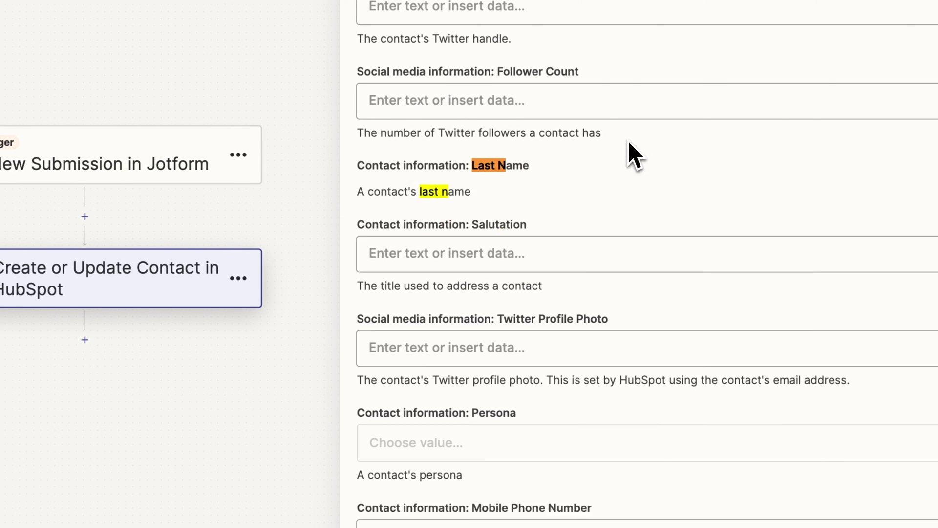
Map the Jotform phone answer into the Phone Number field
key(super+f)
text(phone n)
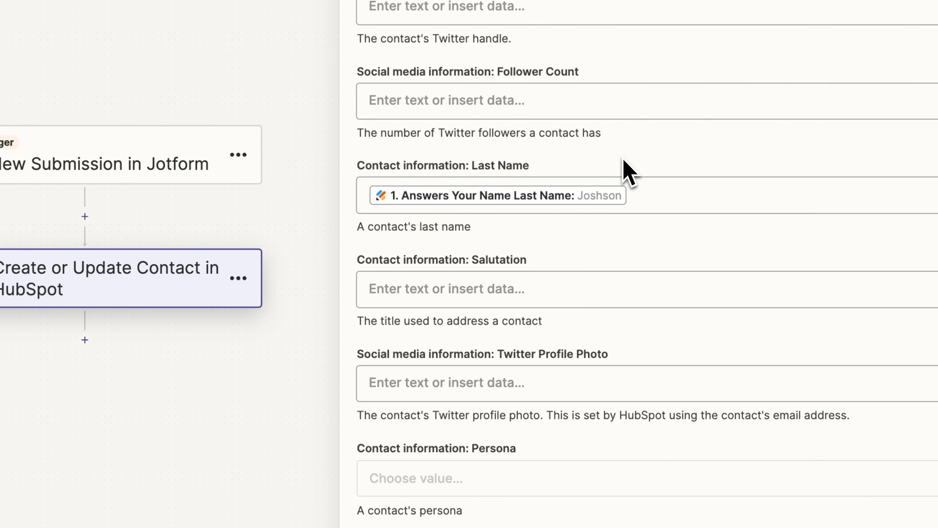
scroll(565, 366, down, 3)
click(543, 347)
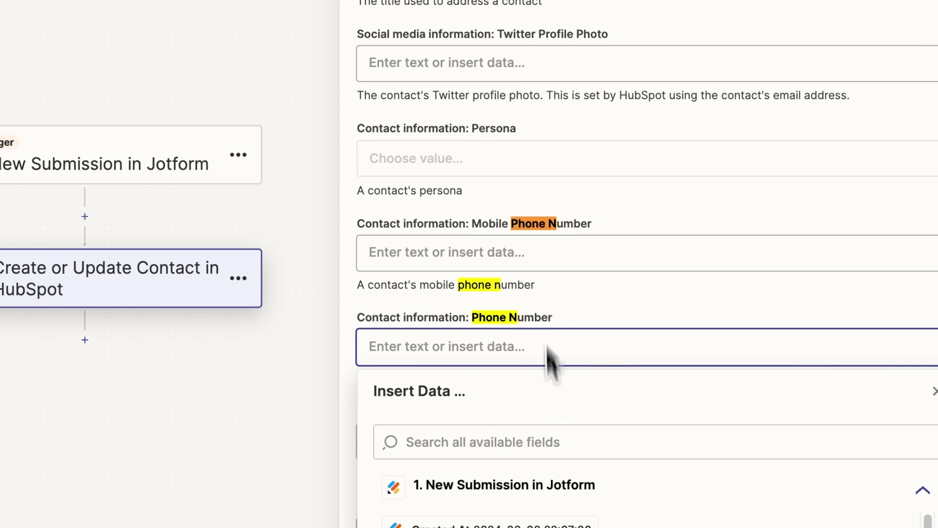
text(phone)
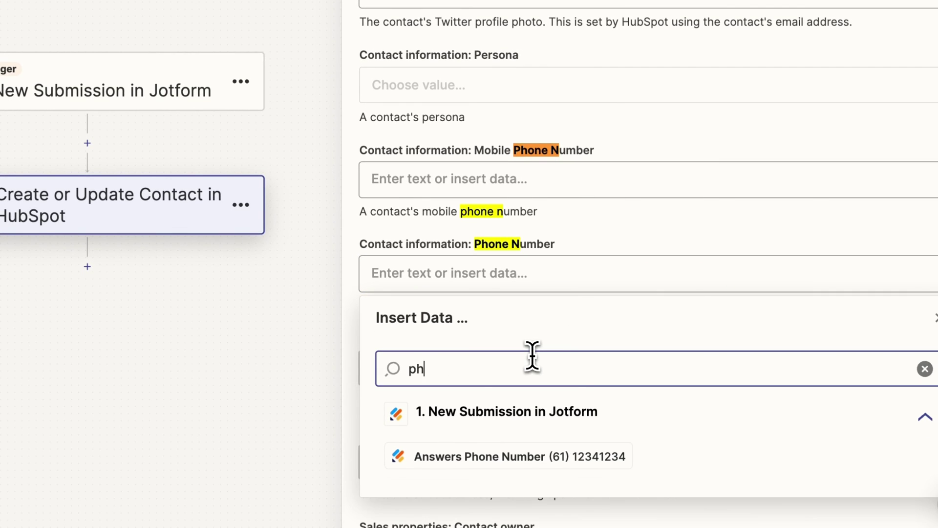
click(524, 455)
scroll(640, 104, down, 5)
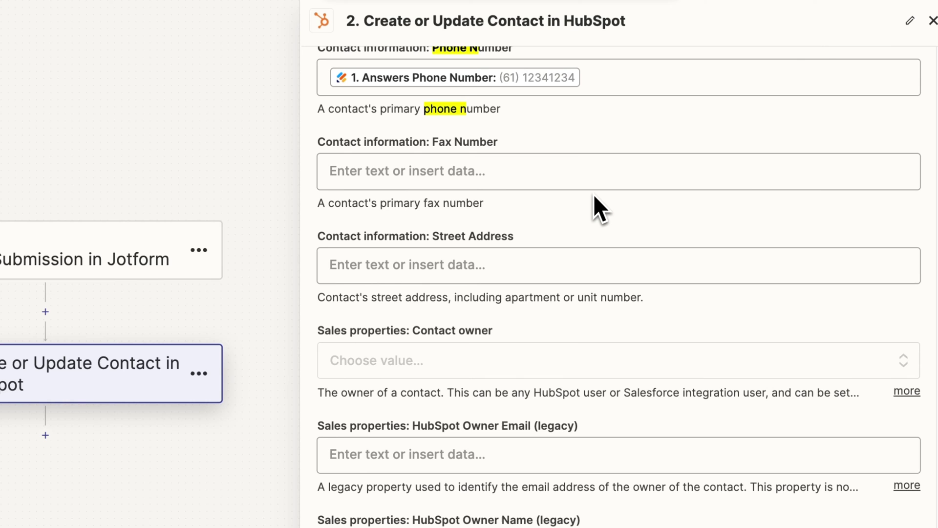
Map the Jotform company answer into the Company Name field
key(super+f)
text(company n)
click(562, 407)
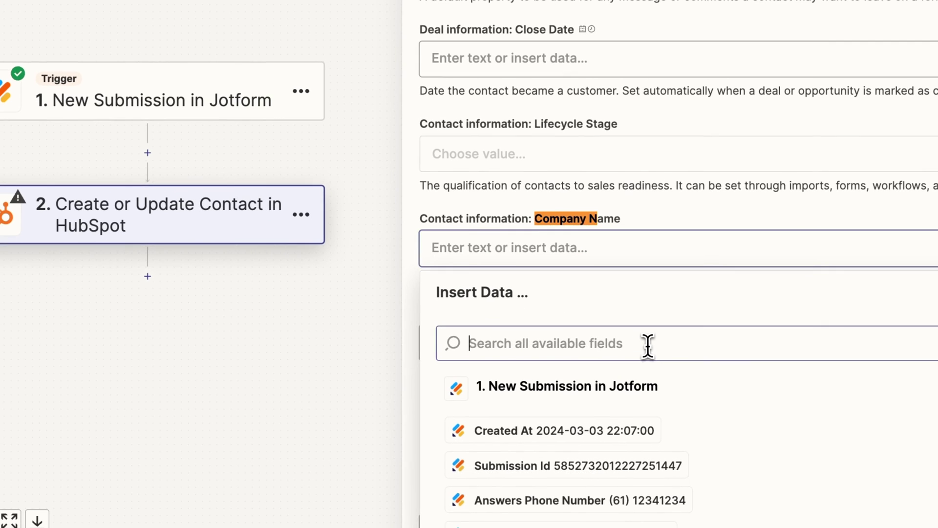
text(company)
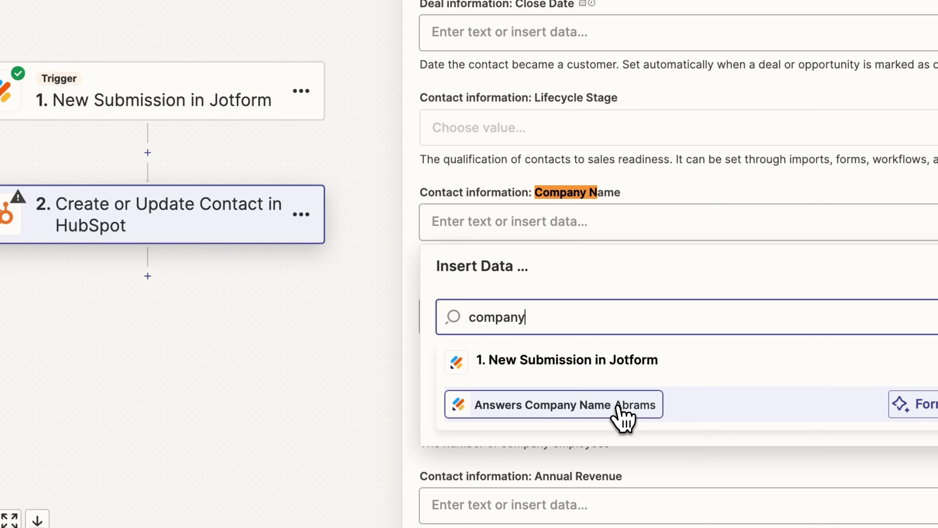
click(623, 418)
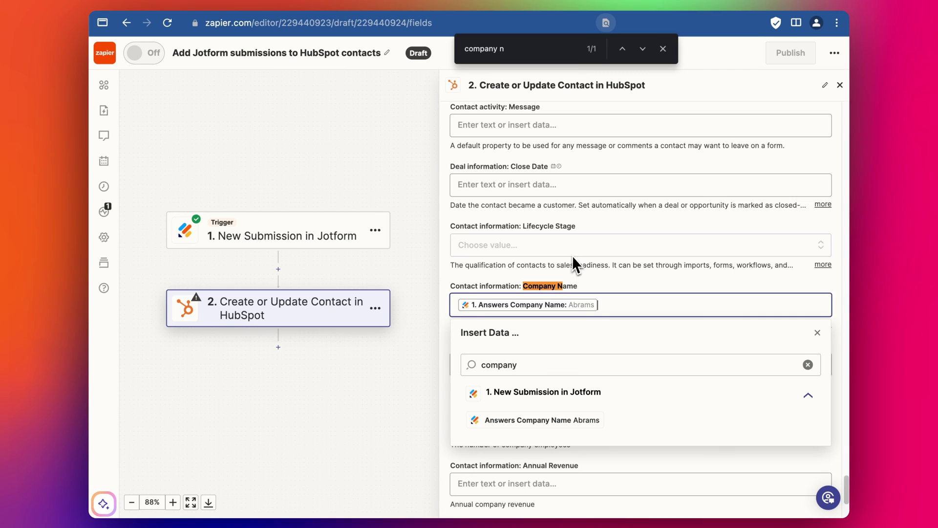
click(575, 264)
scroll(571, 269, down, 1)
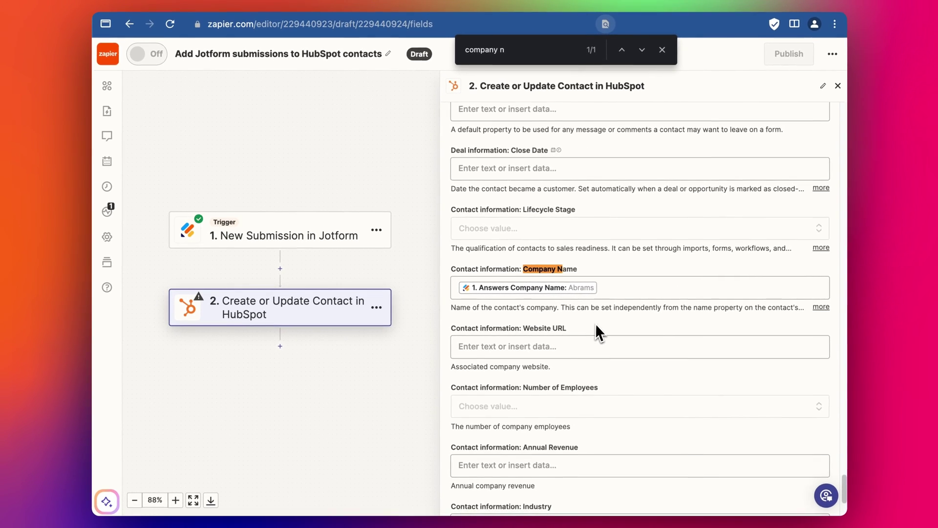
Continue to the Test section and send a test contact to HubSpot until it succeeds
scroll(802, 354, down, 3)
click(572, 463)
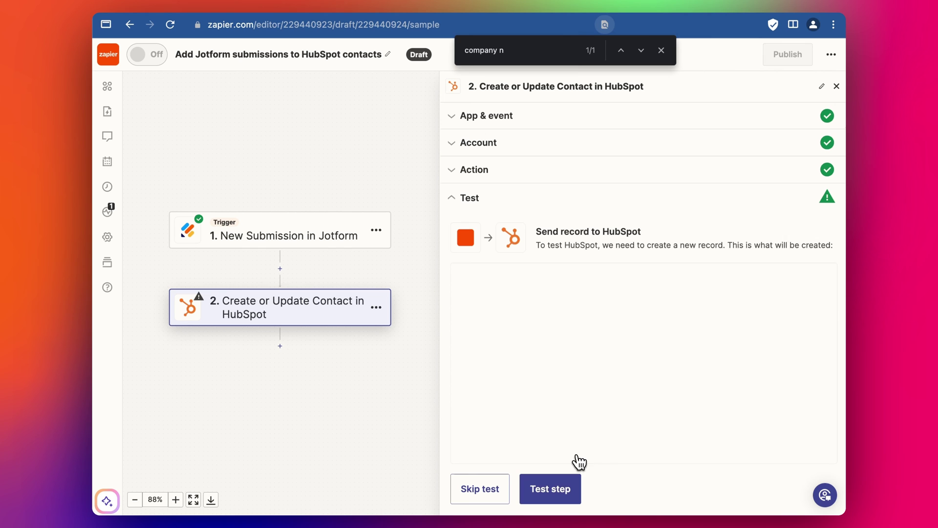
click(557, 492)
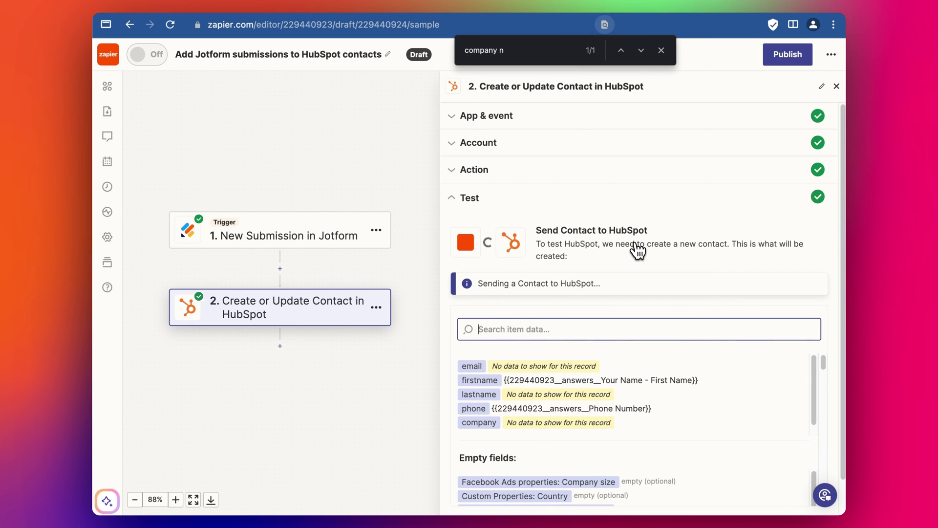
scroll(608, 381, down, 5)
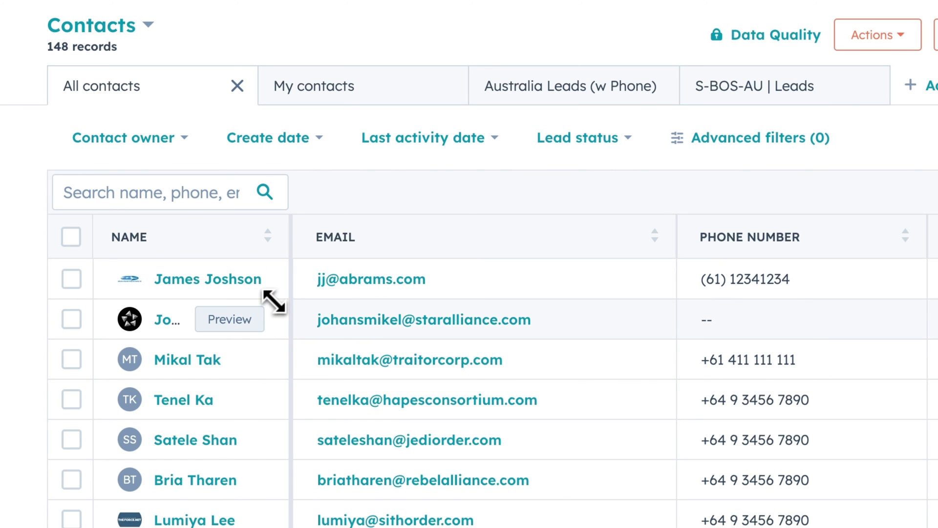
Open the new test contact in HubSpot and confirm its email history shows Zapier as source
click(410, 274)
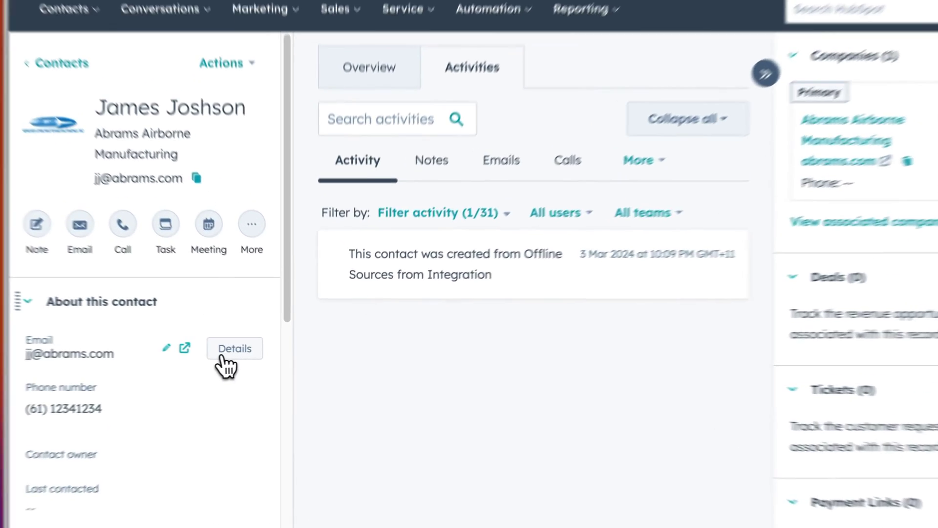
click(260, 348)
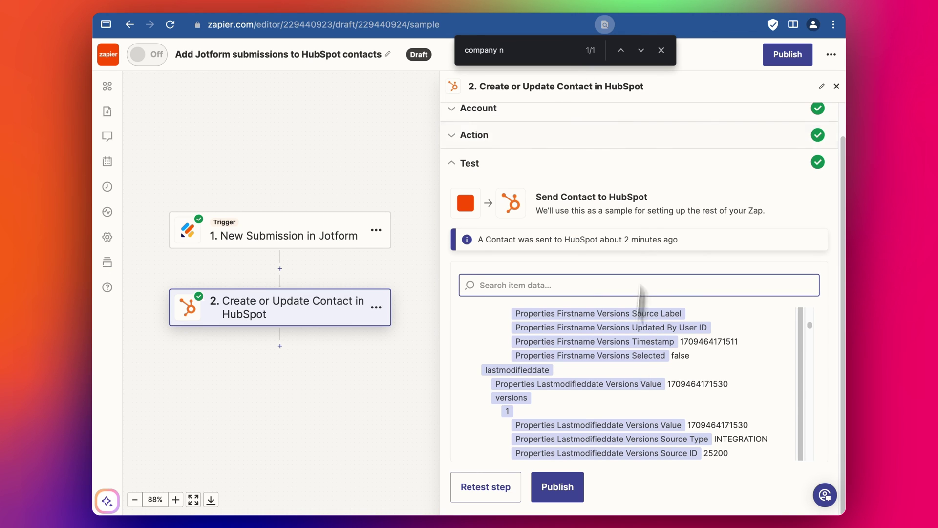
Publish the Zap as v1 and dismiss the 'Zap published' notification
click(562, 487)
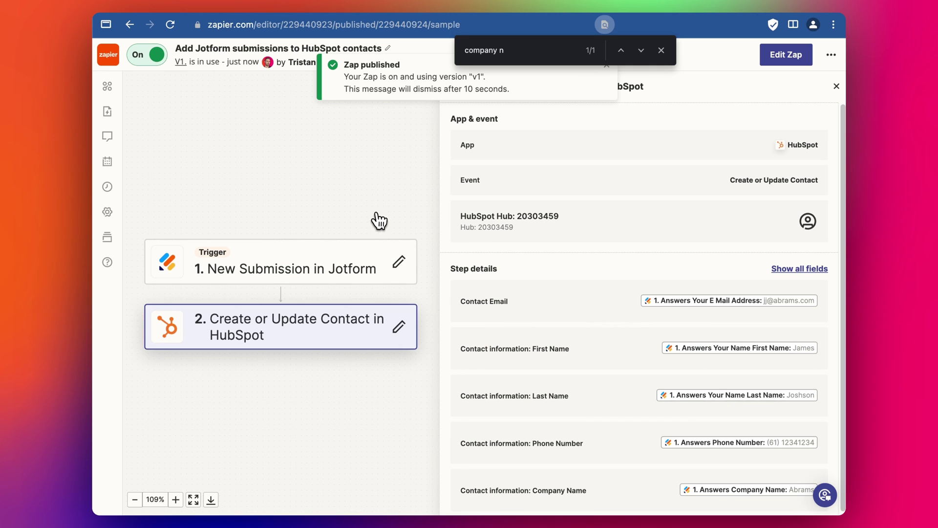
click(665, 52)
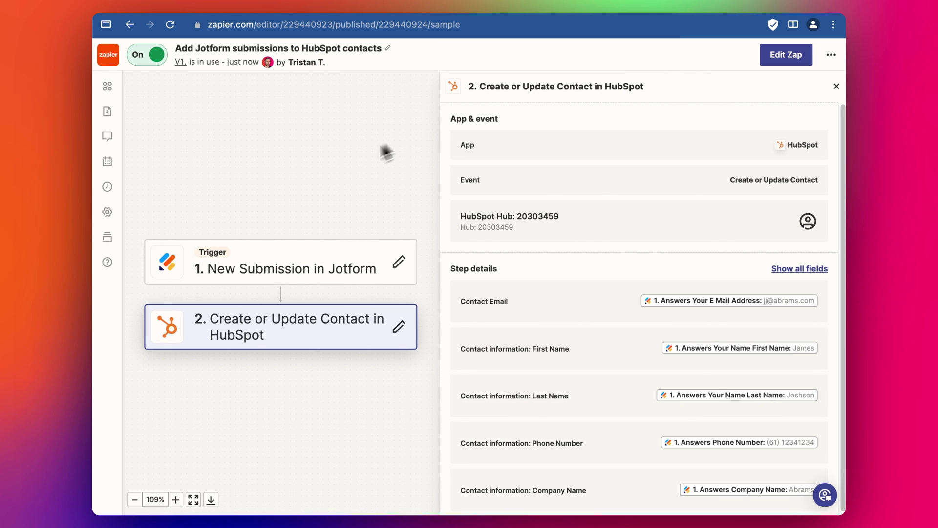